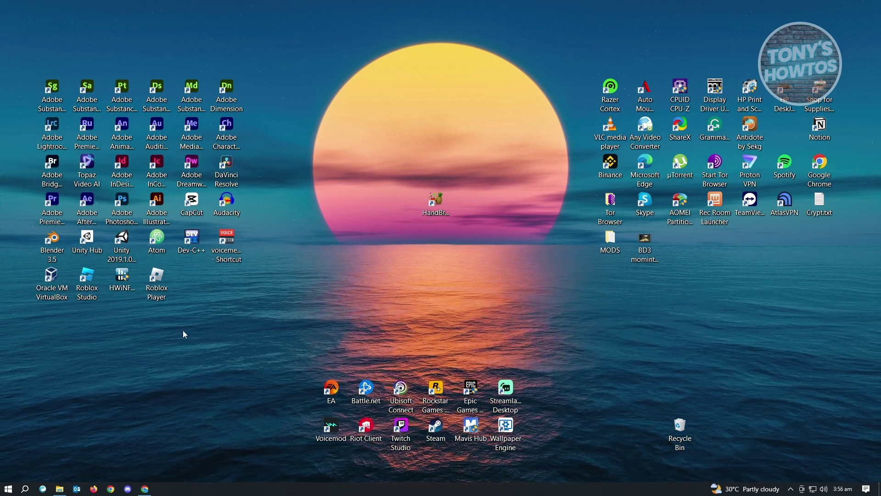
# Launch Roblox Studio and create a new place from the Flat Terrain template
pyautogui.click(92, 279)
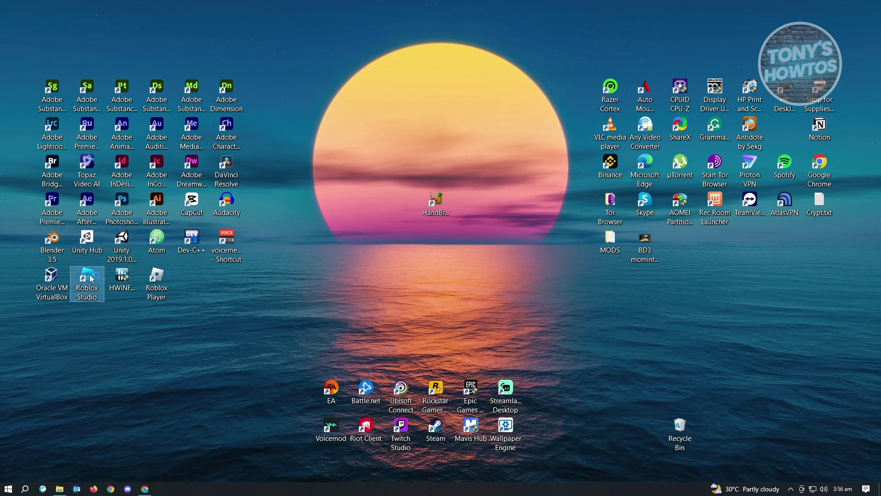
pyautogui.doubleClick(92, 279)
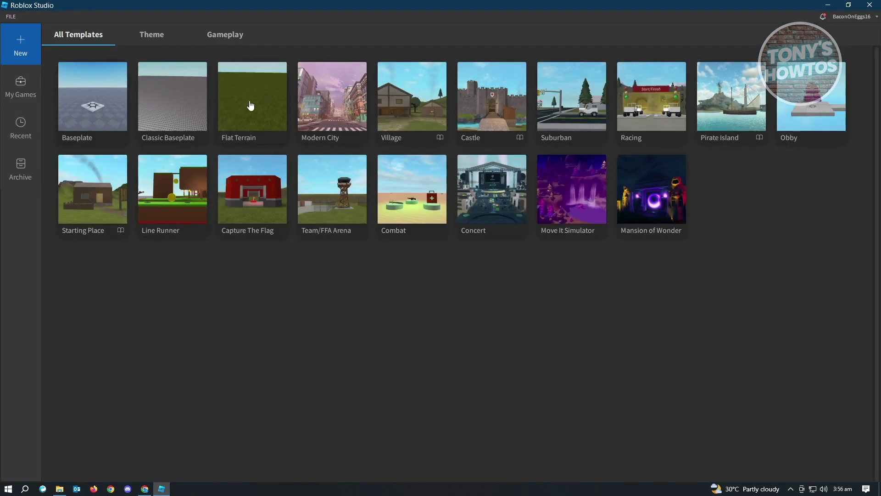
pyautogui.click(251, 107)
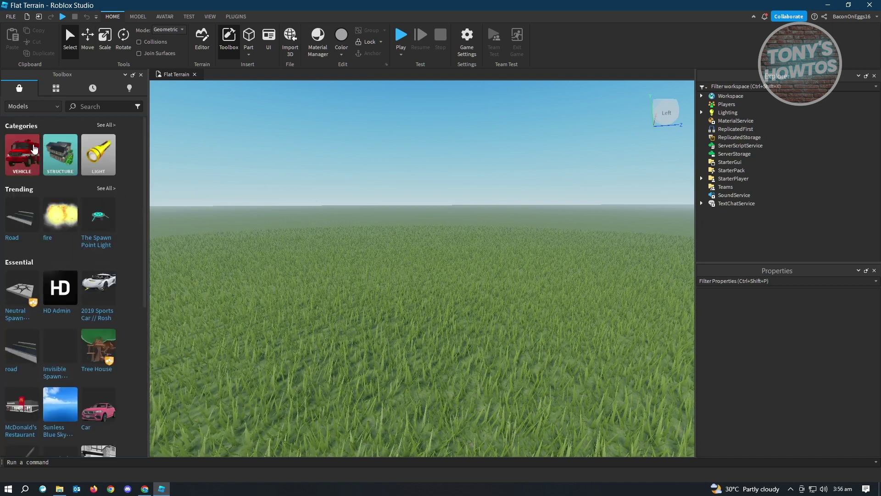
# Insert the 2019 Sports Car onto the grass and accept its script warning
pyautogui.moveTo(99, 287); pyautogui.dragTo(342, 318)
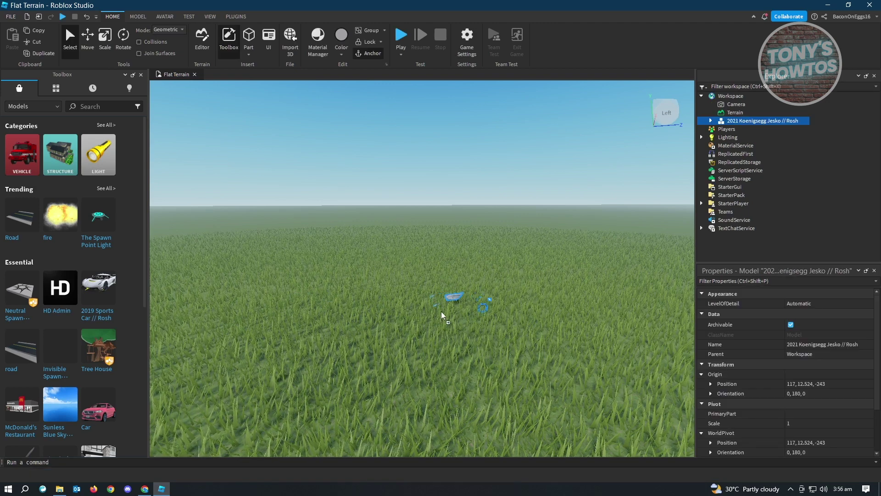
pyautogui.moveTo(430, 352); pyautogui.dragTo(419, 384)
pyautogui.click(532, 264)
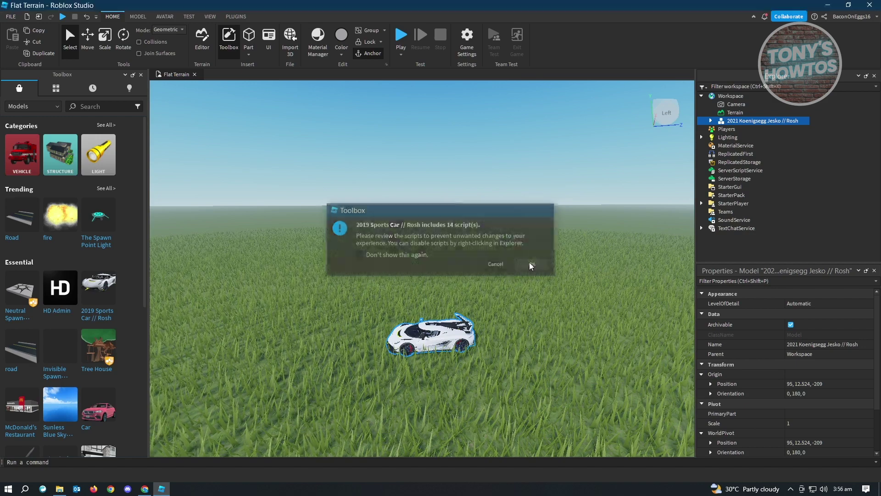
# Add the Sword from the Toolbox to the terrain and accept its script warning
pyautogui.scroll(-1, 72, 335)
pyautogui.scroll(-4, 72, 336)
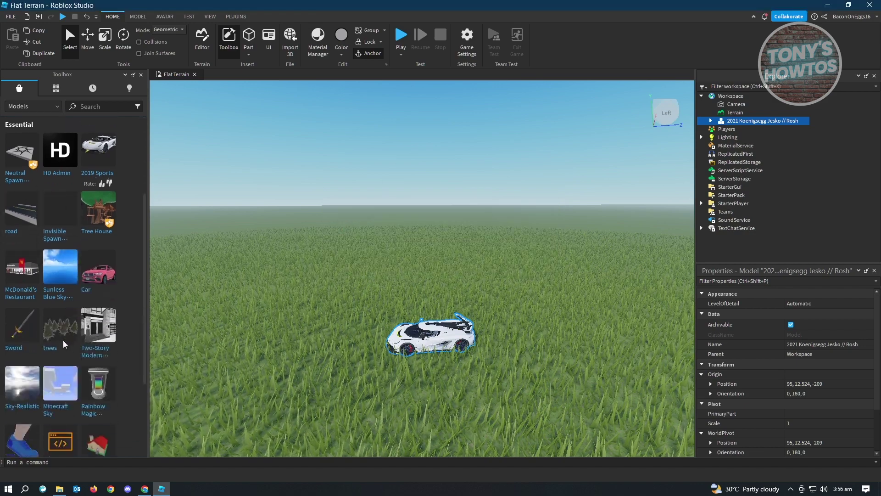
pyautogui.moveTo(22, 324); pyautogui.dragTo(333, 363)
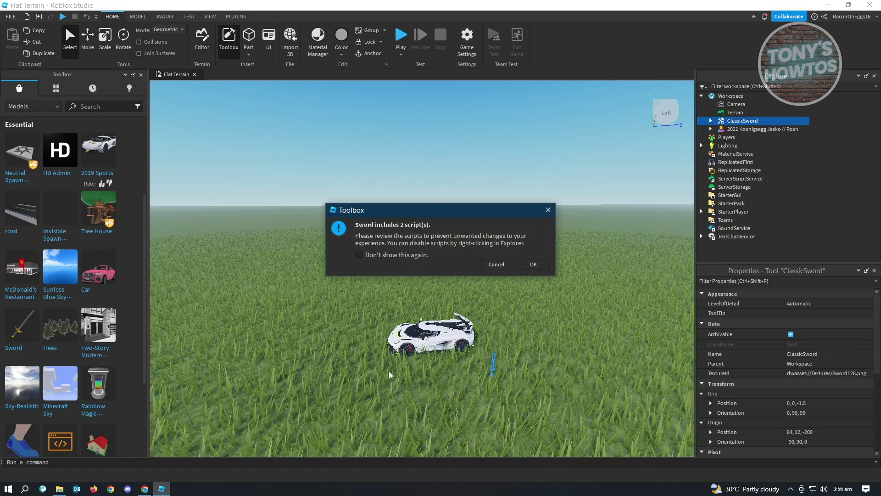
pyautogui.click(532, 264)
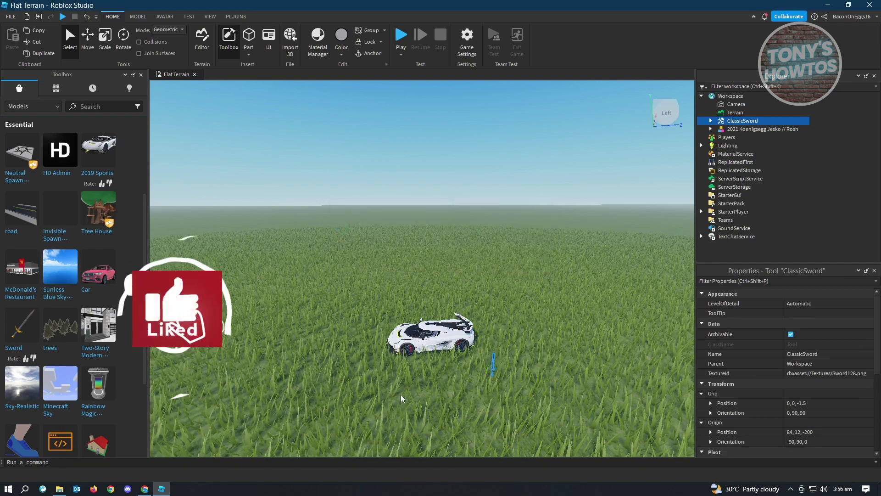
pyautogui.moveTo(419, 406); pyautogui.dragTo(489, 383, button='middle')
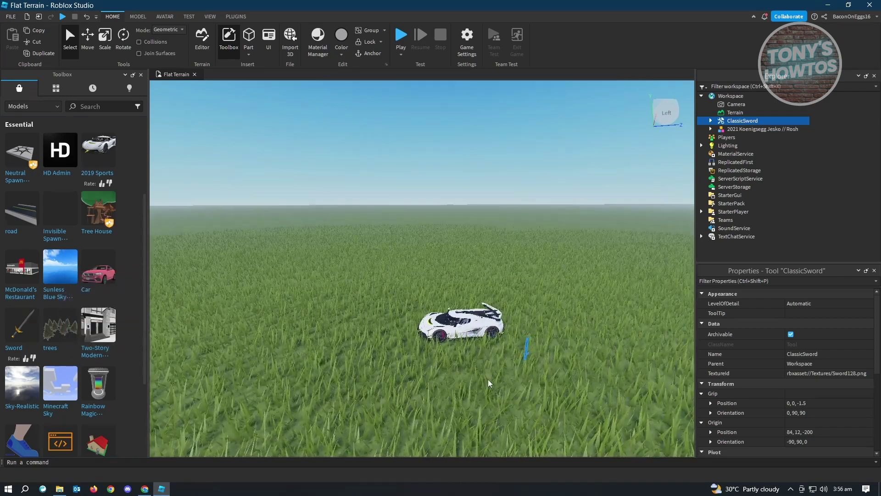
pyautogui.click(11, 17)
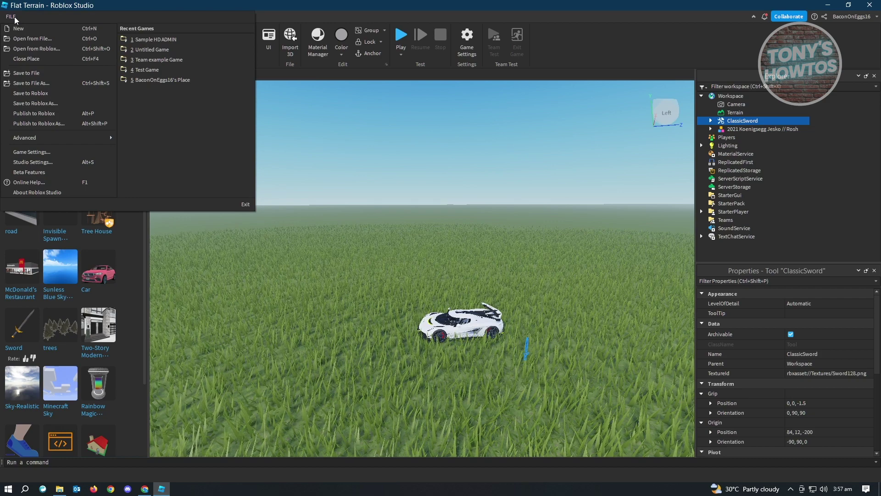
# Publish the place to Roblox as a new game named 'TEST GAME' with Me as creator
pyautogui.click(80, 118)
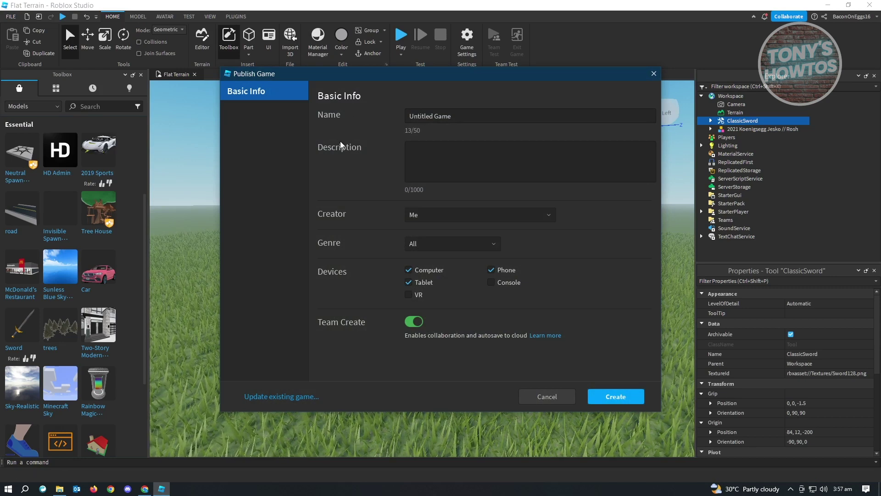
pyautogui.moveTo(495, 116); pyautogui.dragTo(389, 123)
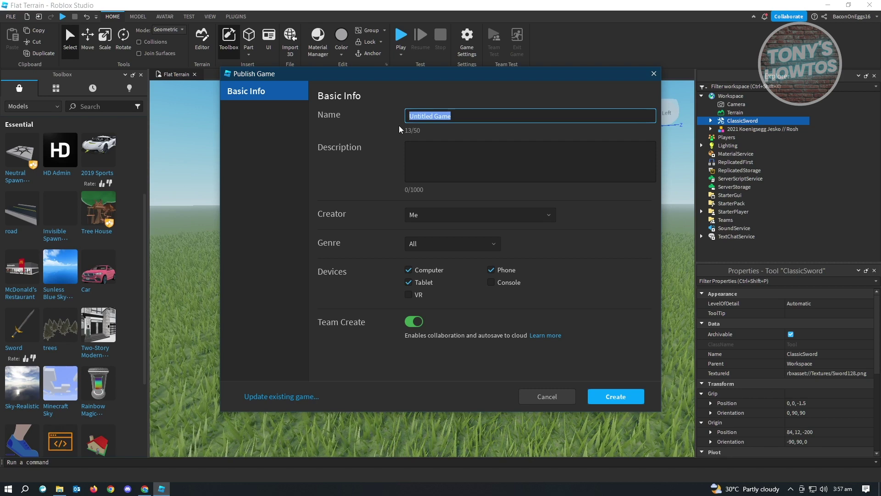
pyautogui.write('TEST GAME')
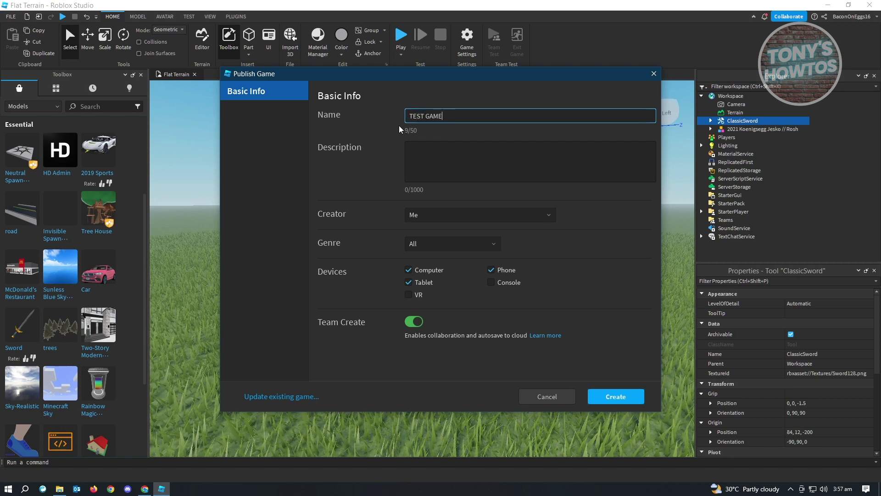
pyautogui.click(486, 152)
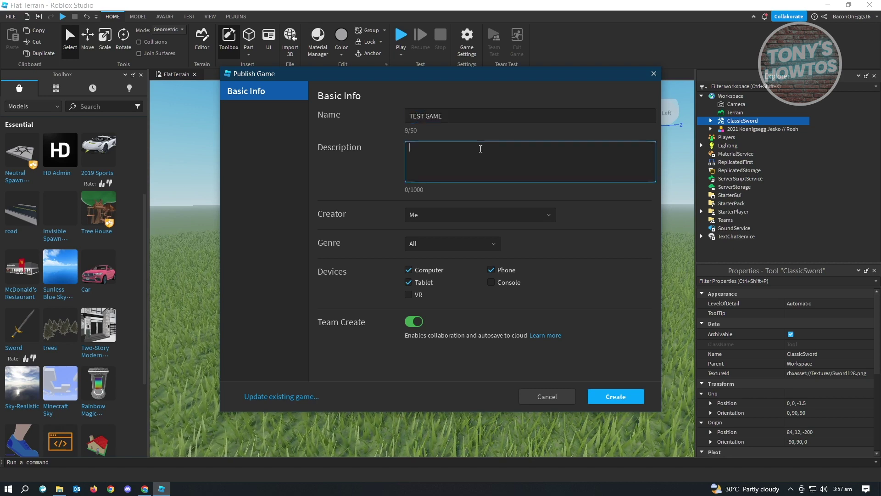
pyautogui.click(437, 214)
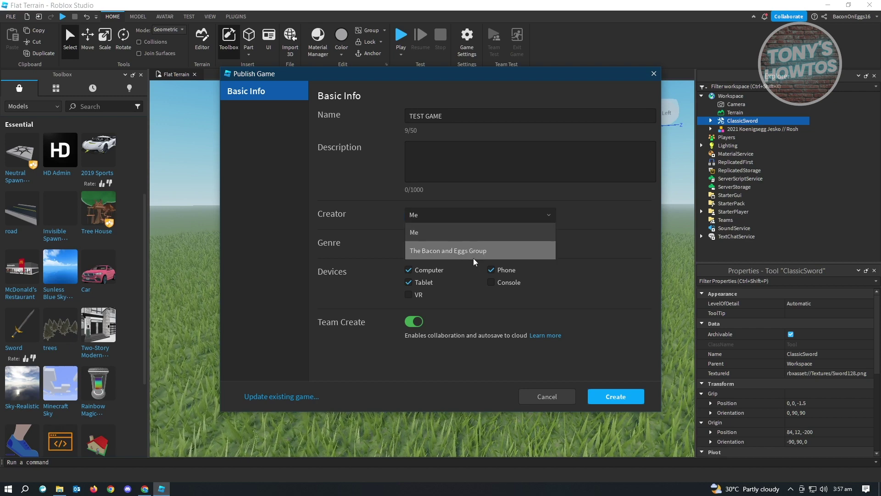
pyautogui.click(239, 277)
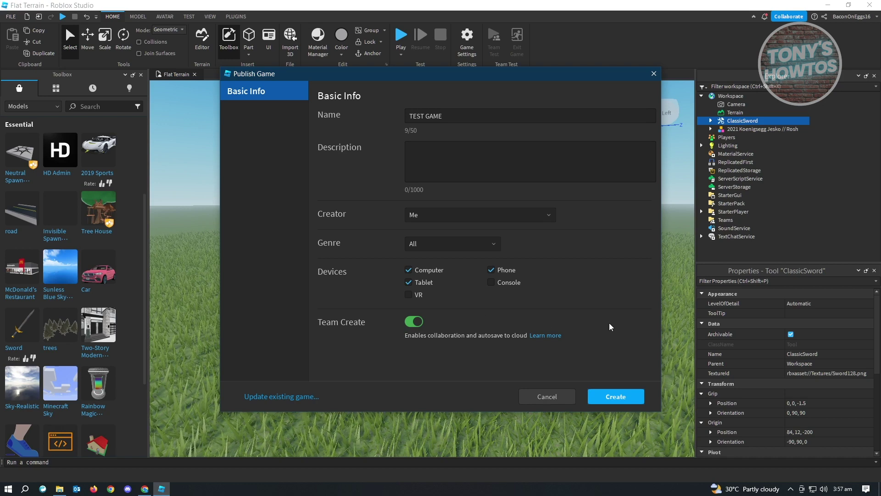
pyautogui.click(615, 397)
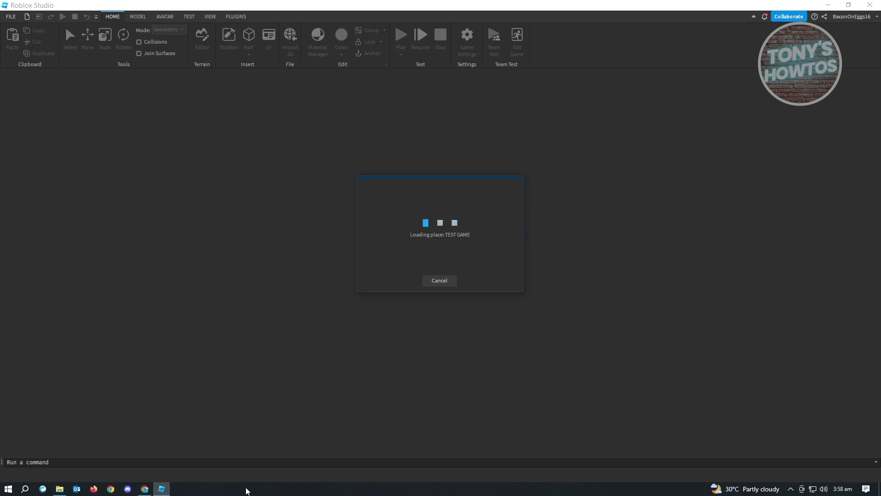
# Wait for the published TEST GAME place to finish loading in Studio
pyautogui.moveTo(151, 490)
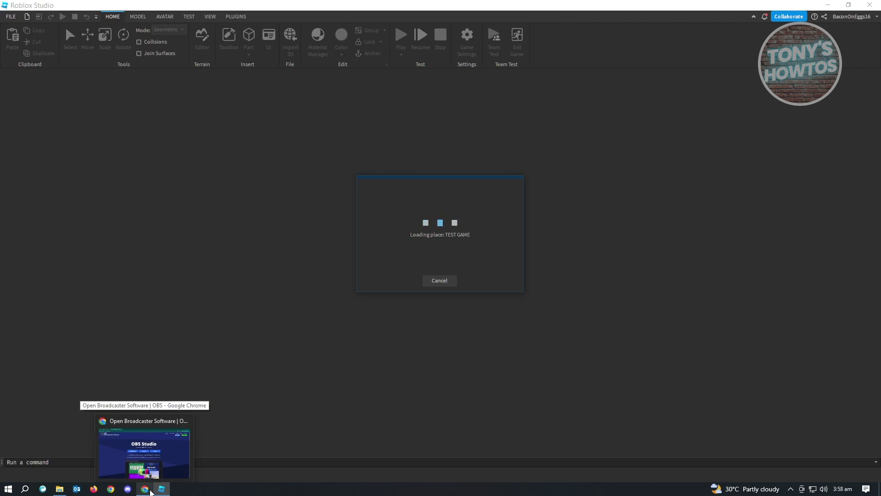
# Close the extra browser tabs and show the Creator Hub Creations list with TEST GAME
pyautogui.click(146, 491)
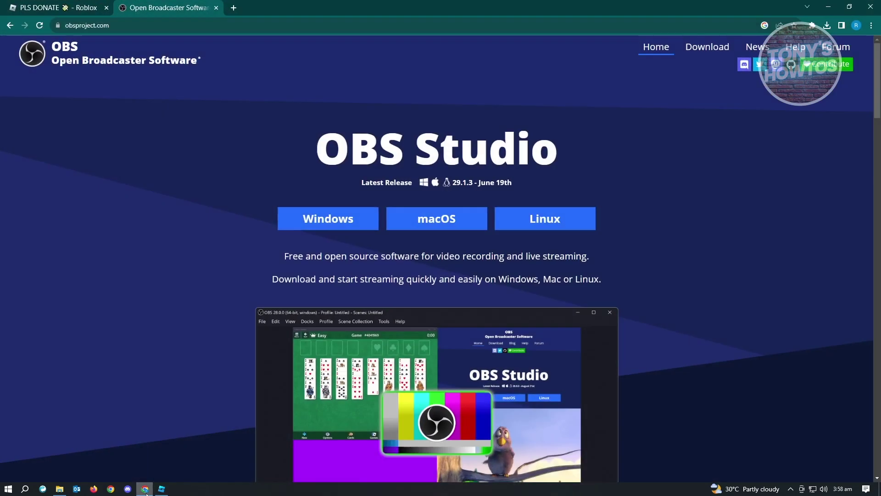
pyautogui.click(234, 8)
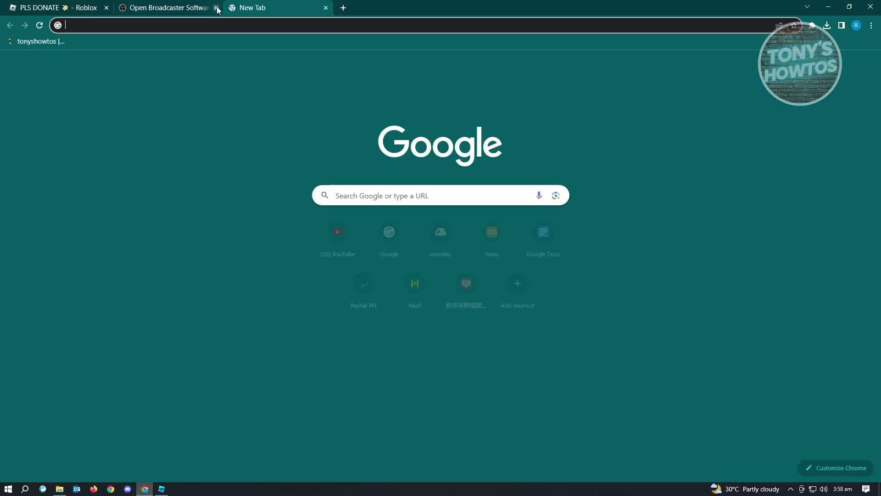
pyautogui.click(81, 13)
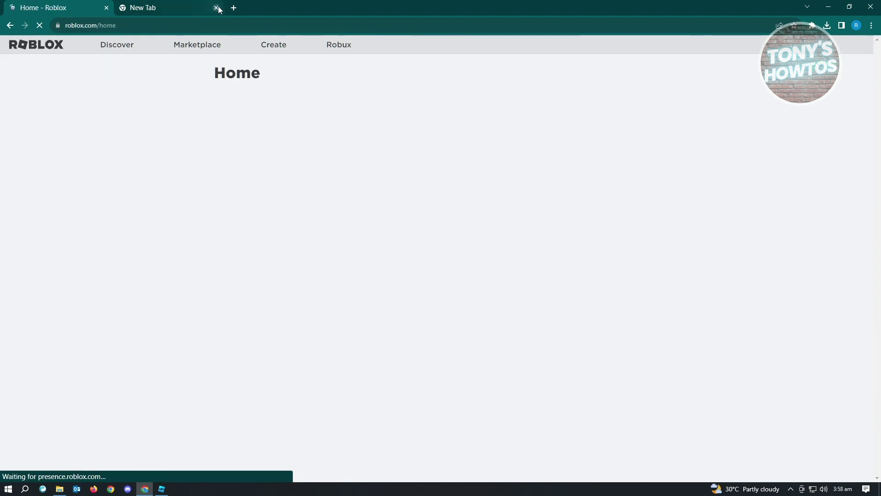
pyautogui.click(217, 7)
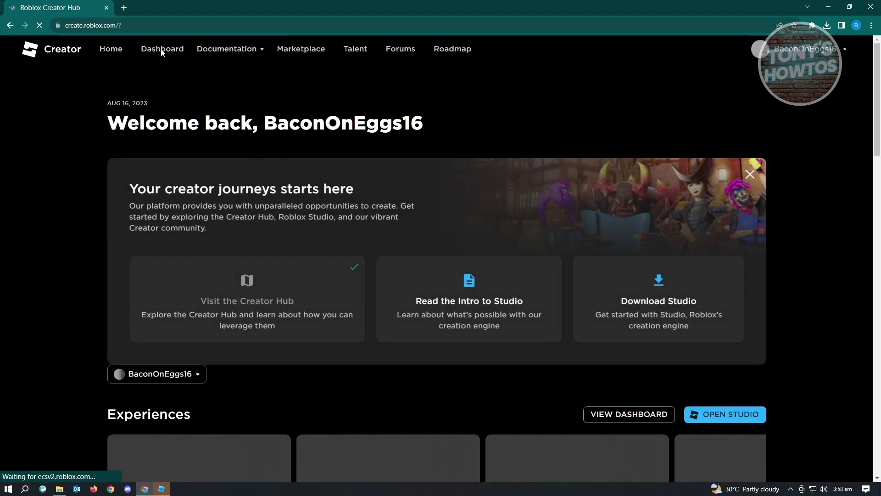
pyautogui.click(162, 489)
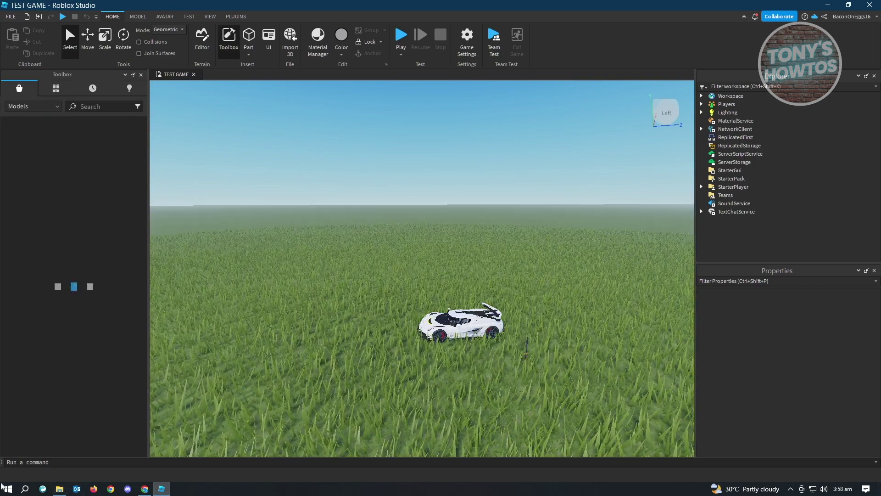
pyautogui.click(145, 489)
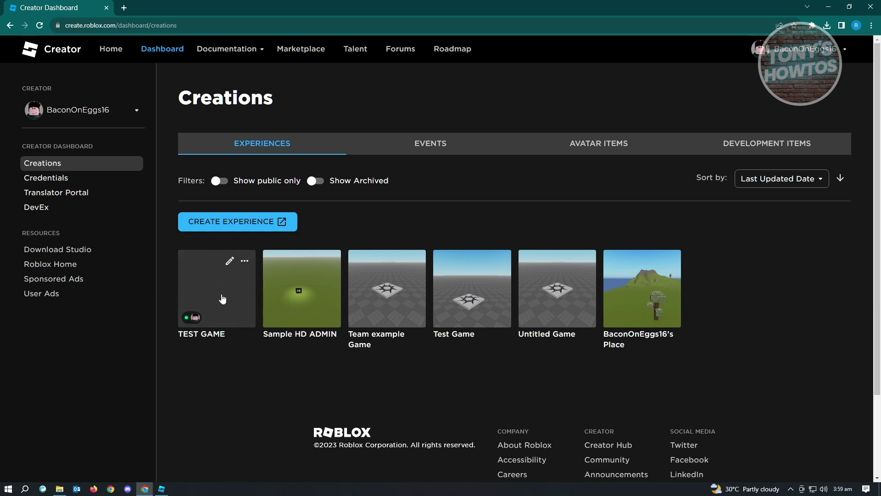
# Open TEST GAME's Overview page, then return to the Studio place and orbit around the field
pyautogui.click(216, 299)
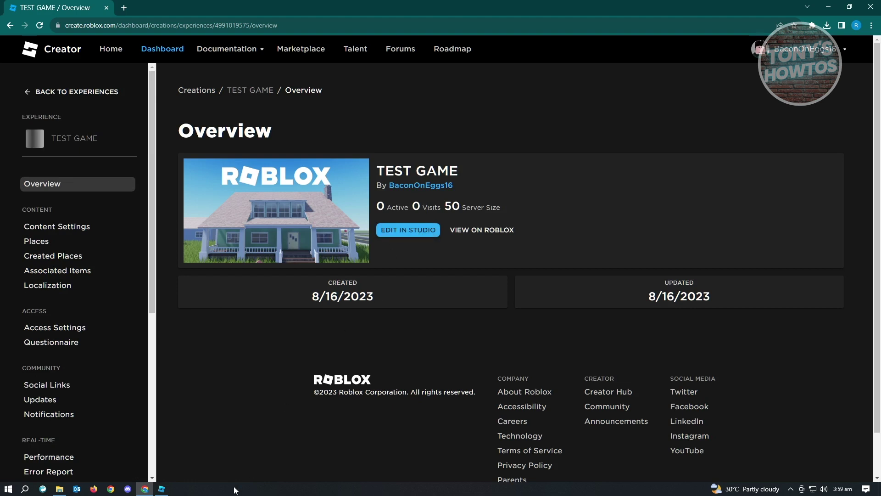
pyautogui.click(161, 488)
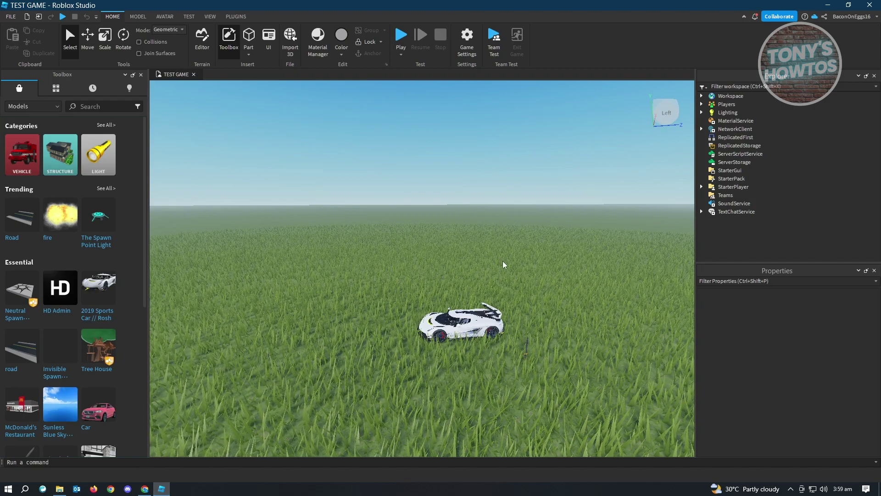
pyautogui.moveTo(497, 284); pyautogui.dragTo(504, 271, button='right')
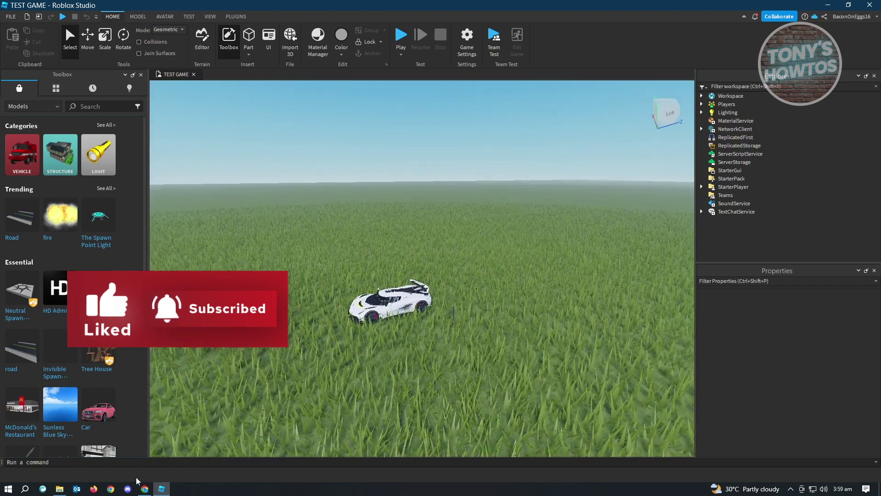
pyautogui.hotkey('alt', 'Tab')
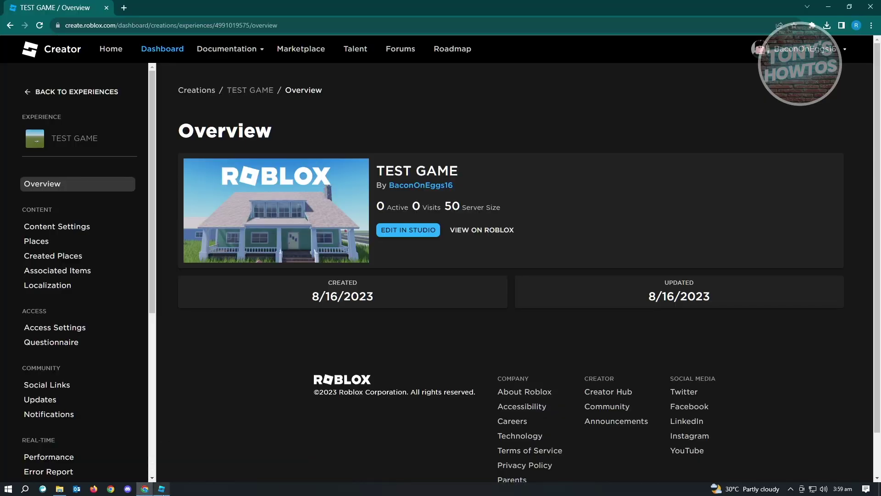
pyautogui.click(161, 488)
pyautogui.click(11, 17)
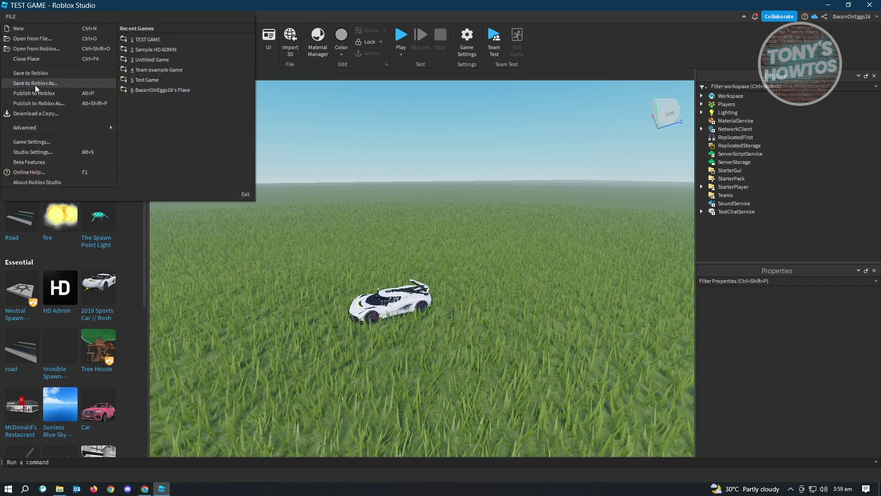
pyautogui.click(83, 113)
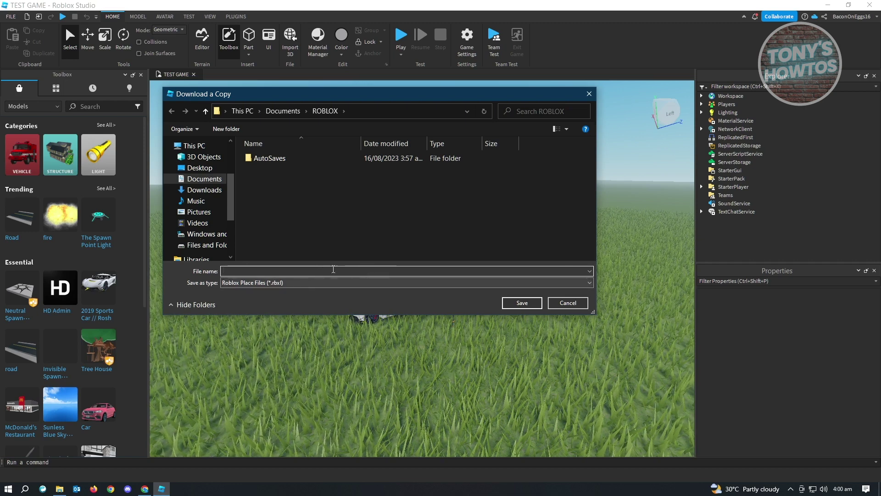
pyautogui.click(574, 304)
pyautogui.hotkey('alt', 'Tab')
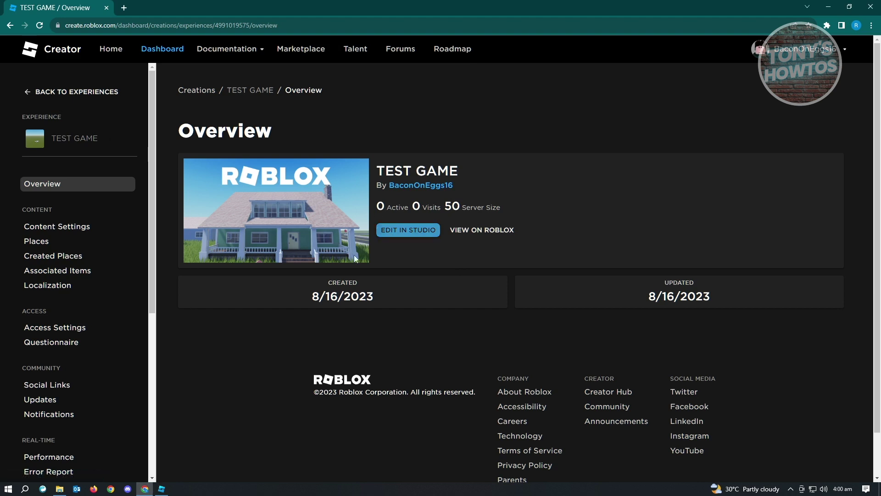
# Play-test TEST GAME, turning the camera and running the avatar toward the car
pyautogui.click(161, 489)
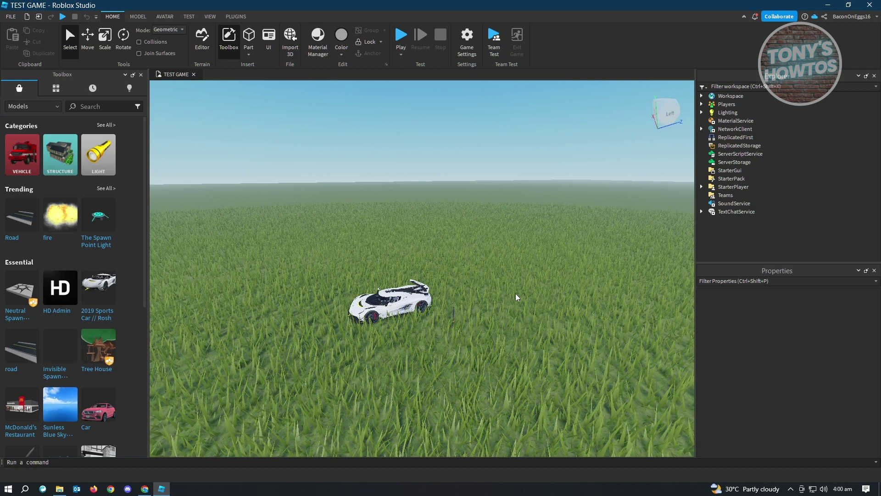
pyautogui.click(406, 36)
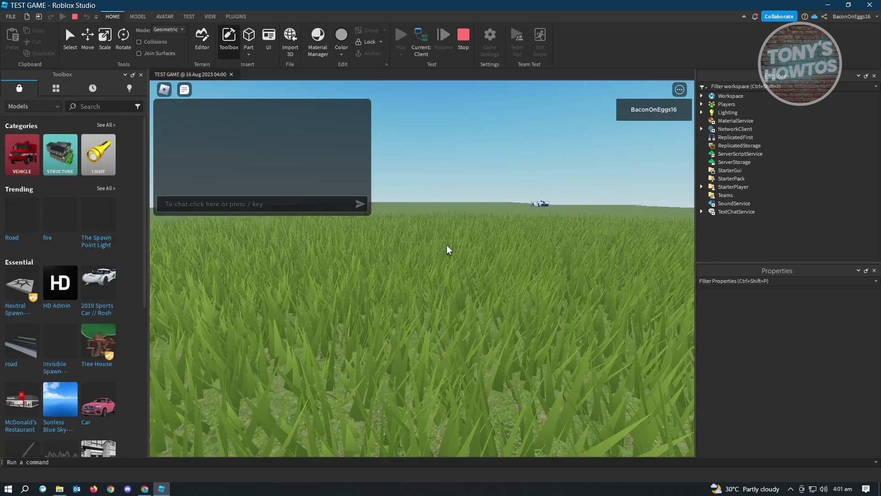
pyautogui.moveTo(542, 254); pyautogui.dragTo(542, 253, button='right')
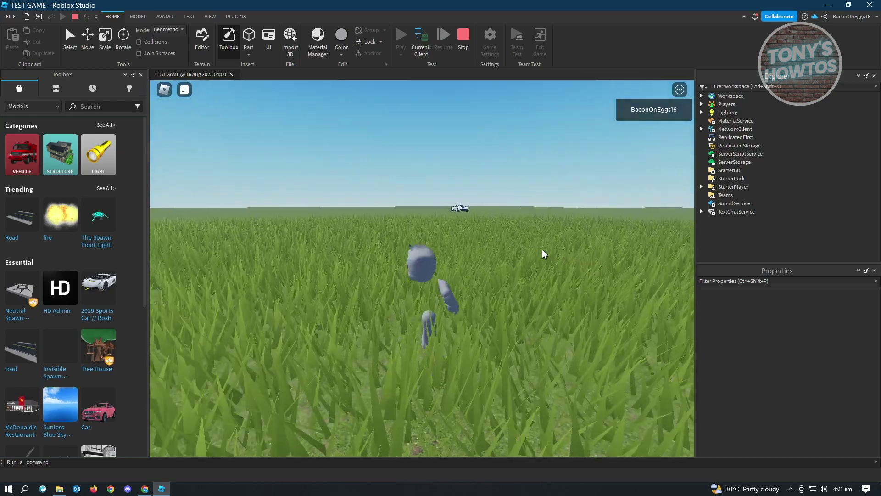
pyautogui.press('w')
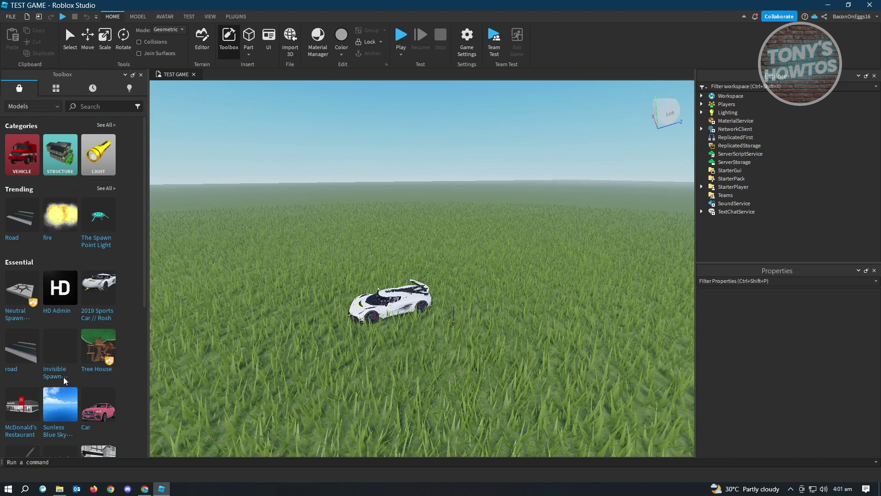
# Place The Spawn Point Light beside the car and save TEST GAME to Roblox
pyautogui.moveTo(102, 226)
pyautogui.moveTo(102, 225); pyautogui.dragTo(489, 313)
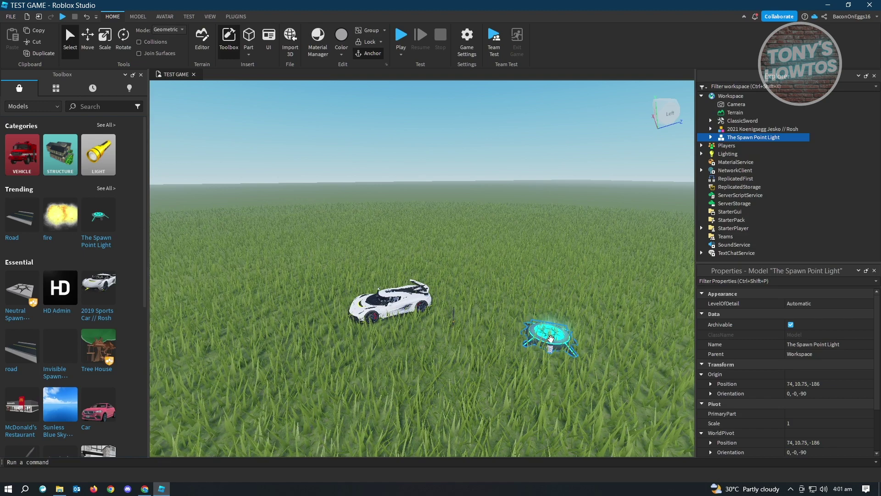
pyautogui.click(11, 17)
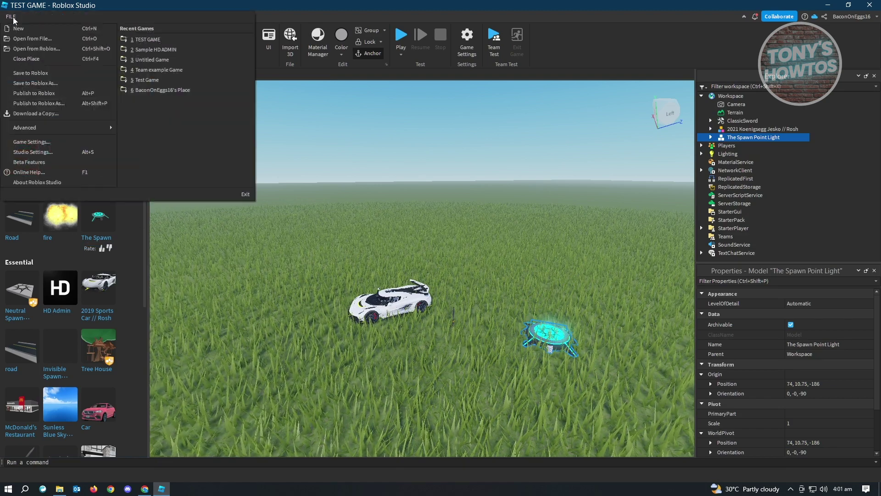
pyautogui.click(25, 74)
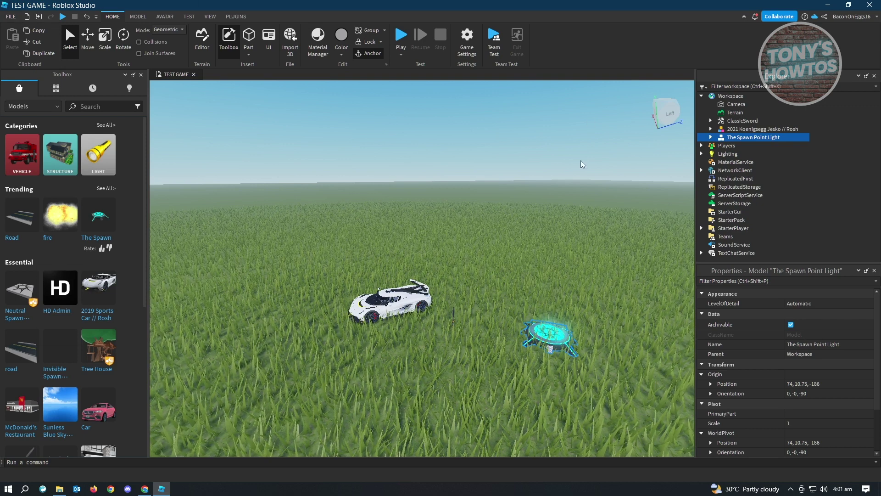
pyautogui.click(510, 367)
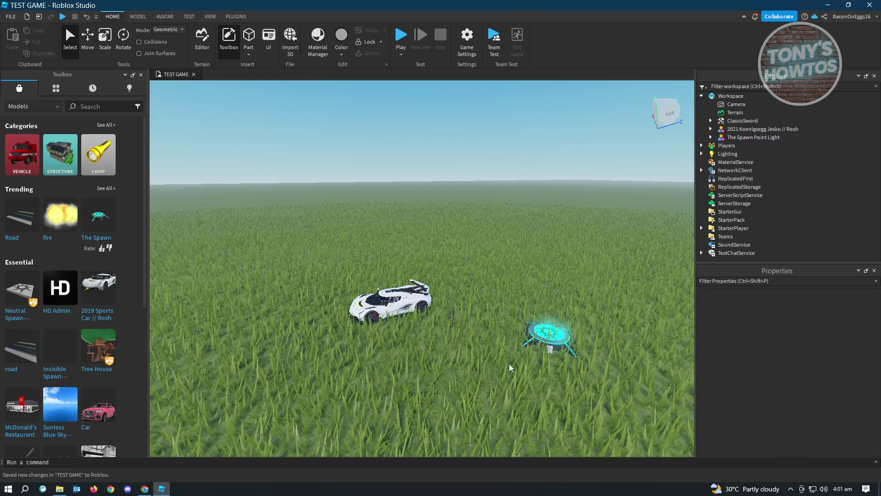
# Close Studio and reopen TEST GAME via Edit in Studio from its refreshed Overview page
pyautogui.click(869, 4)
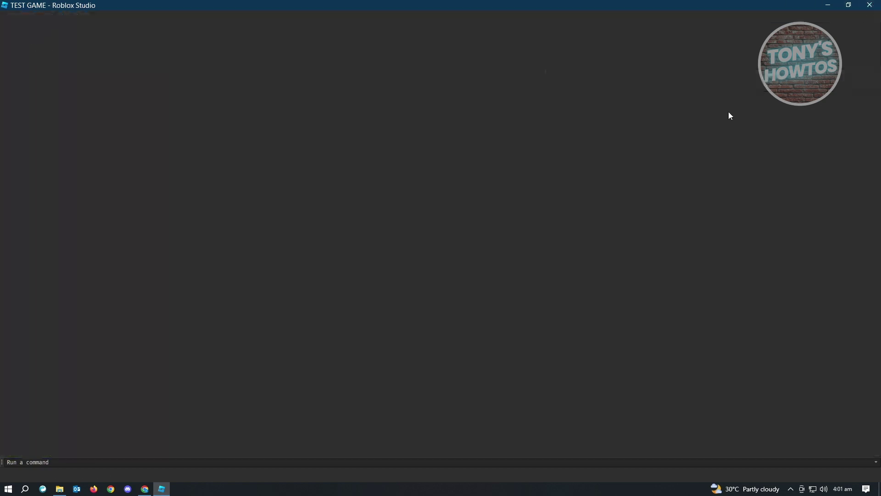
pyautogui.click(138, 488)
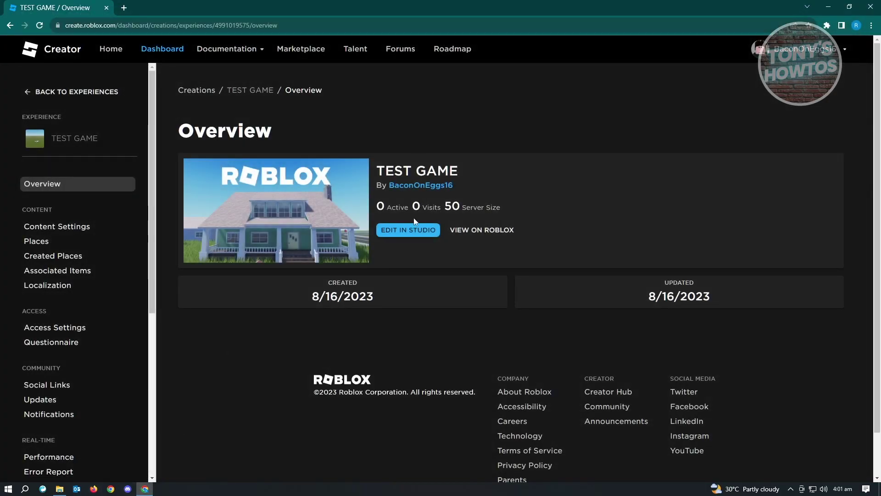
pyautogui.click(41, 24)
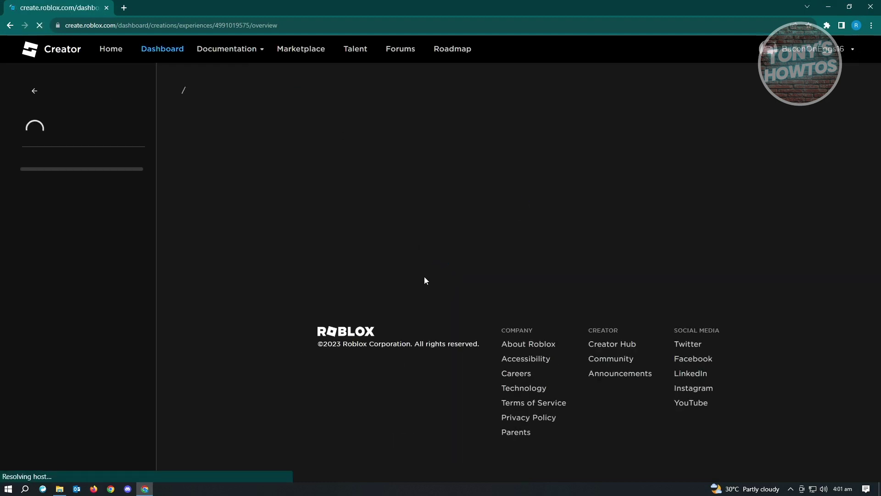
pyautogui.click(397, 233)
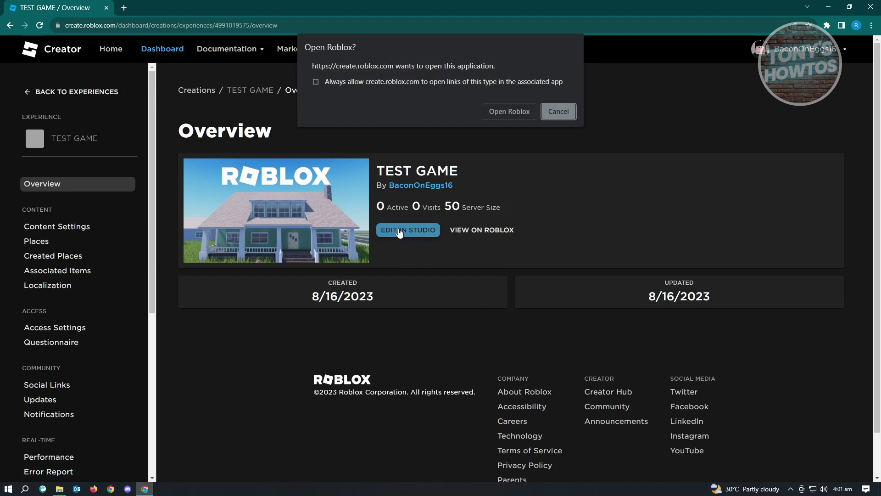
pyautogui.click(513, 115)
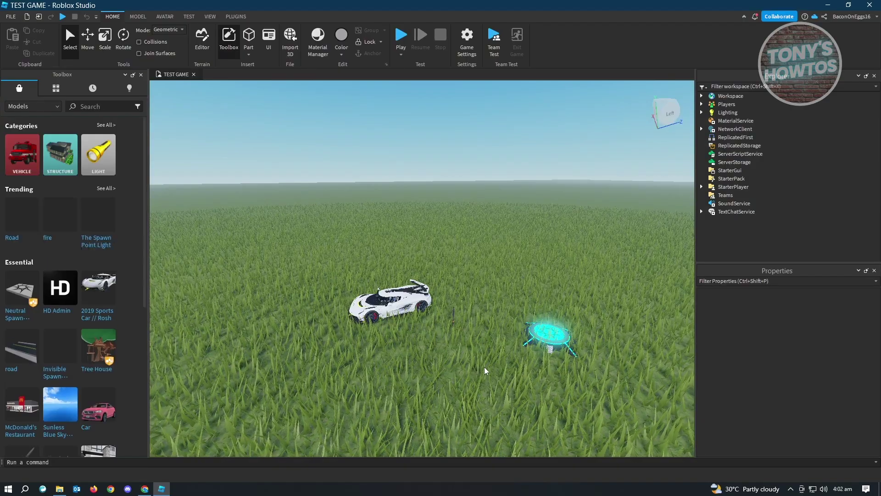
pyautogui.moveTo(484, 368); pyautogui.dragTo(487, 367, button='right')
pyautogui.scroll(5, 487, 367)
pyautogui.scroll(-10, 487, 368)
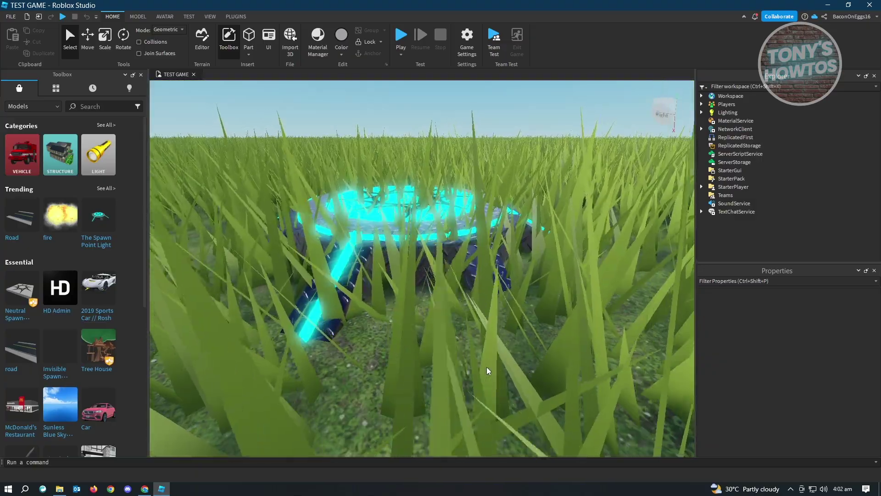